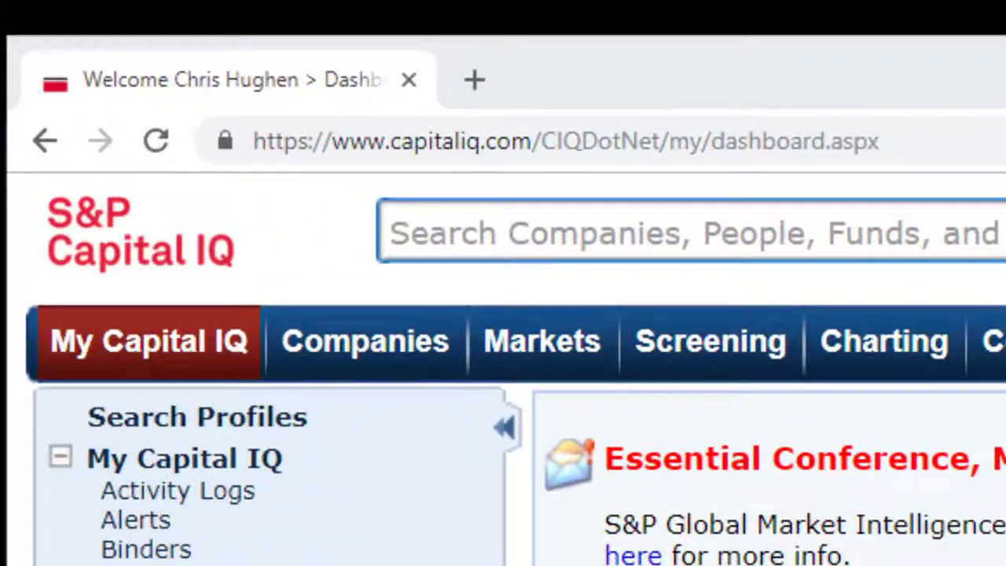
Open Saved Screens in the Screening area and run the saved Stock Screen (4119 equities)
{"action": "left_click_drag", "start_coordinate": [533, 142], "coordinate": [369, 145]}
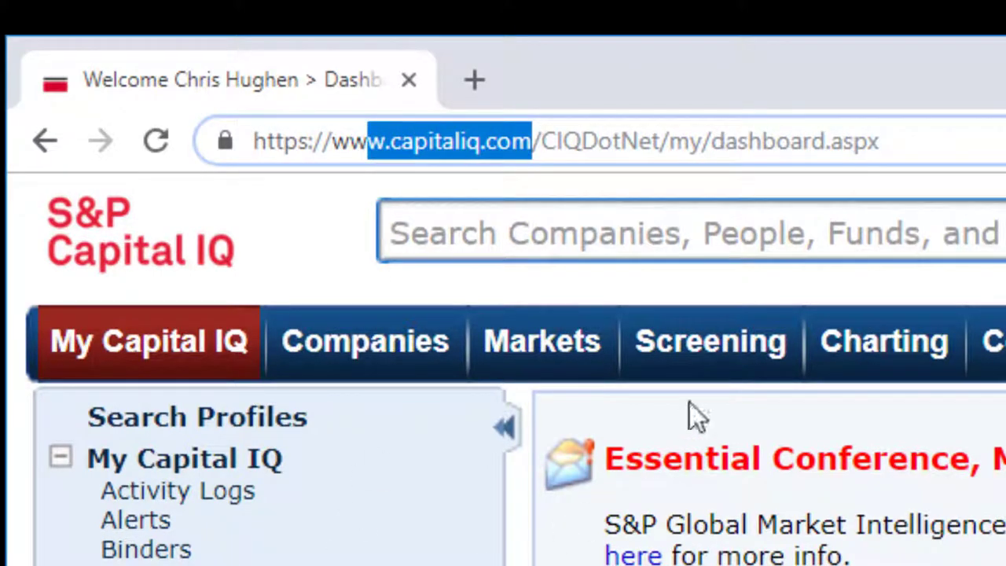
{"action": "left_click", "coordinate": [739, 355]}
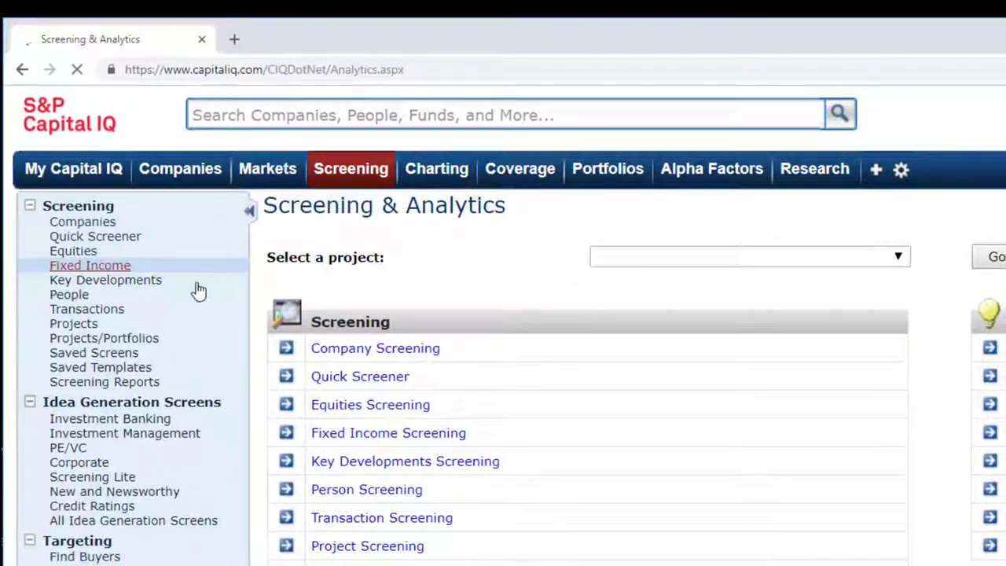
{"action": "left_click", "coordinate": [128, 355]}
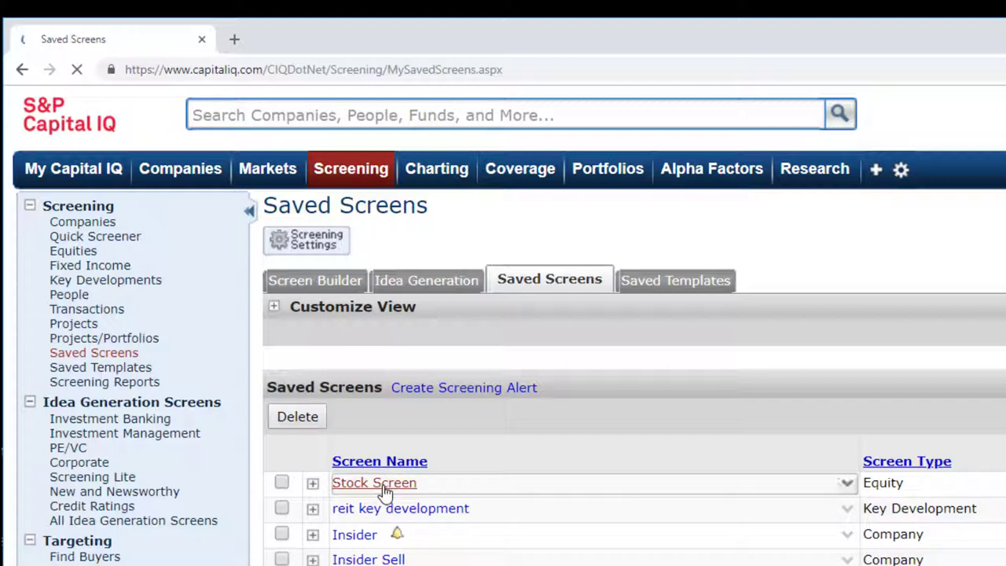
{"action": "left_click", "coordinate": [384, 486]}
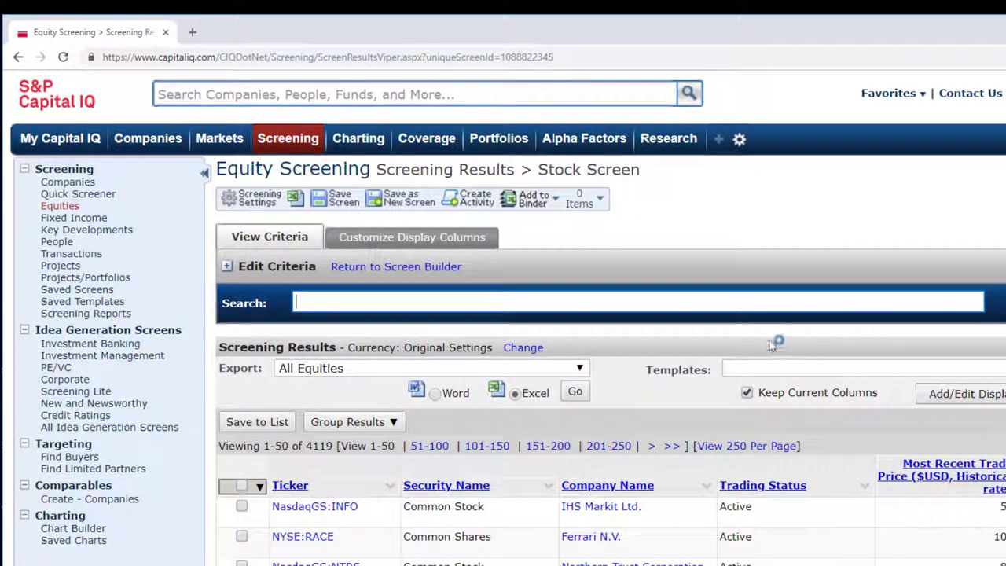
Go back to the Screen Builder to edit the Stock Screen's criteria
{"action": "left_click", "coordinate": [431, 270]}
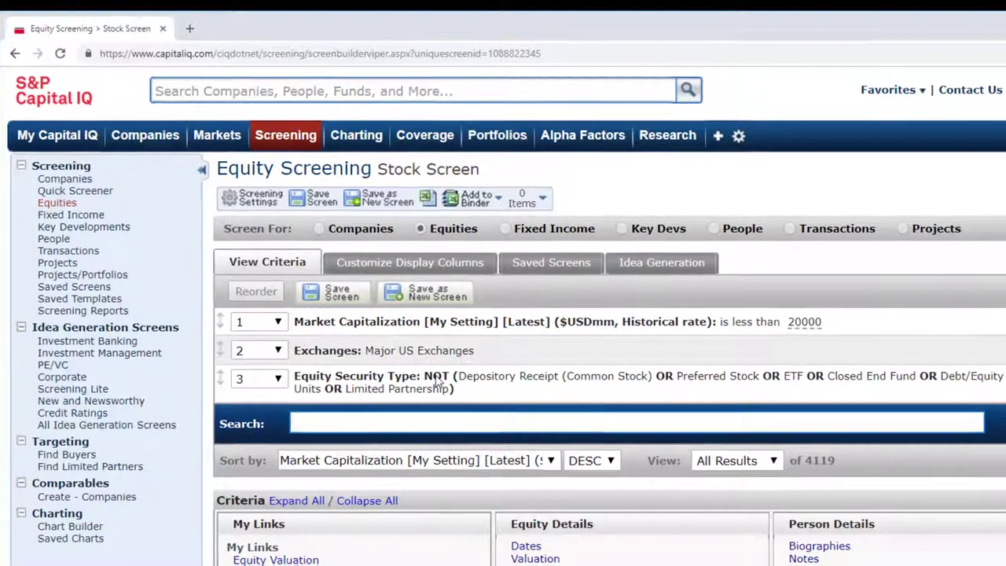
Add Est. Annual EPS Growth - 2 Yr % greater than 10 (Latest), leaving 1317 equities
{"action": "type", "text": "gro"}
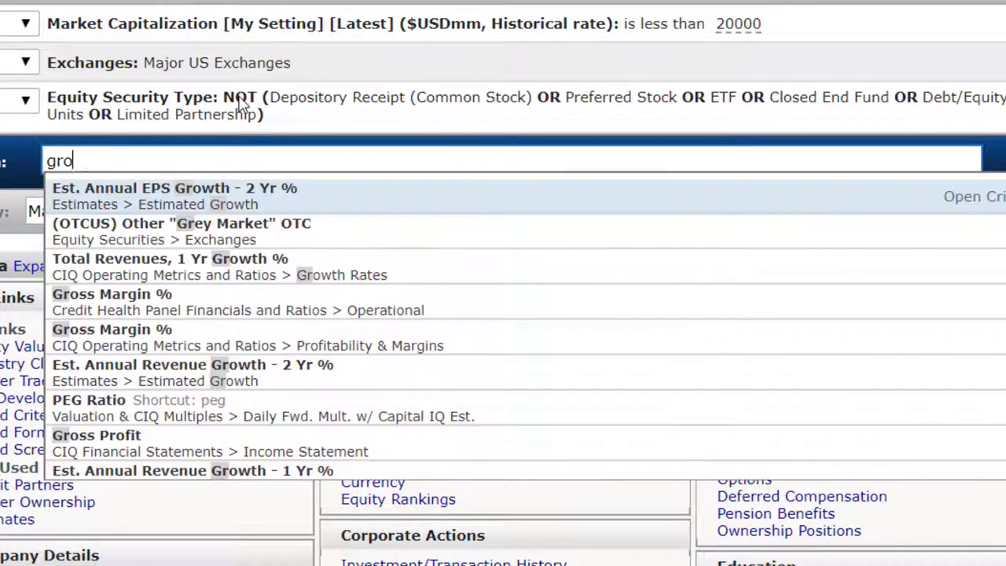
{"action": "type", "text": "wth"}
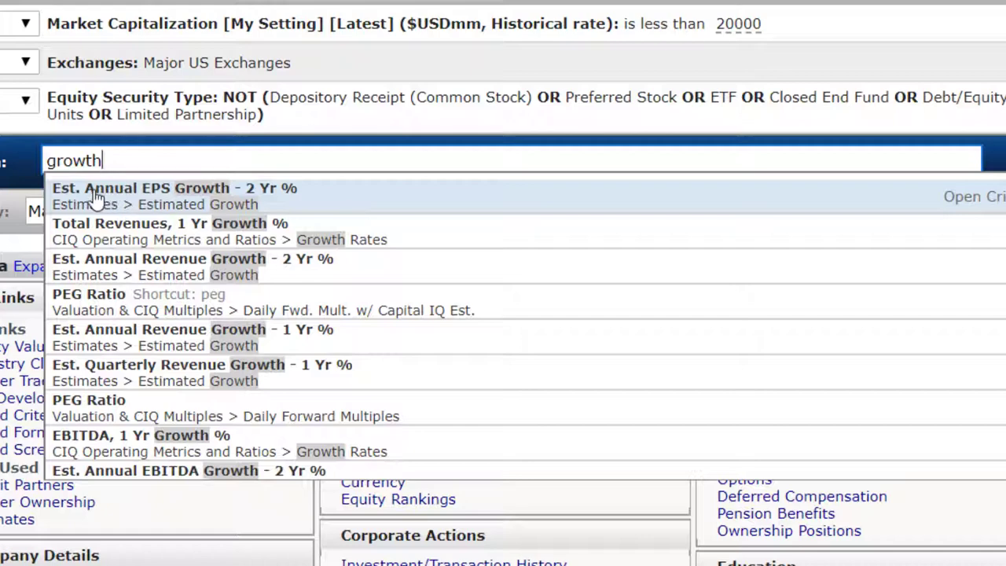
{"action": "left_click", "coordinate": [182, 202]}
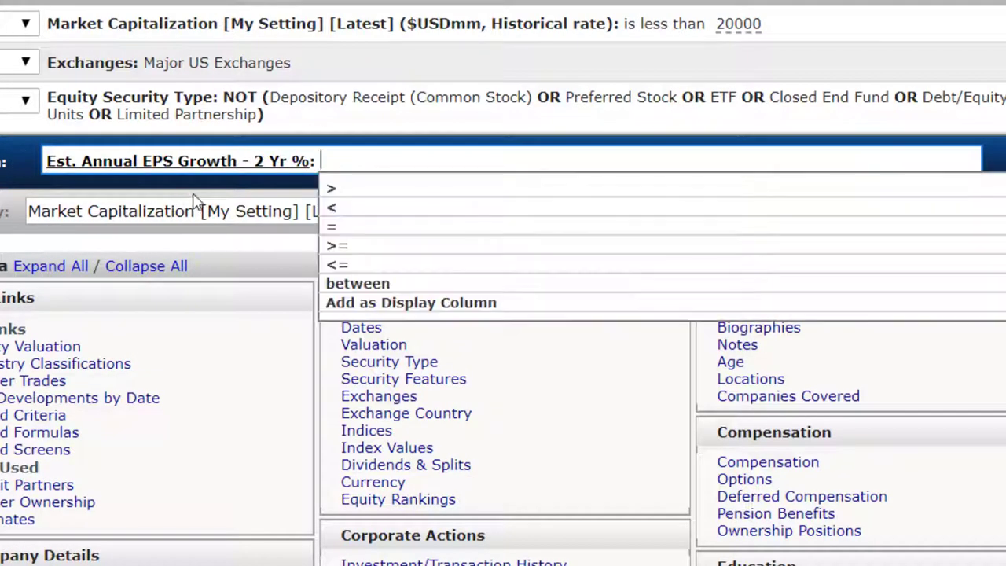
{"action": "left_click", "coordinate": [334, 190]}
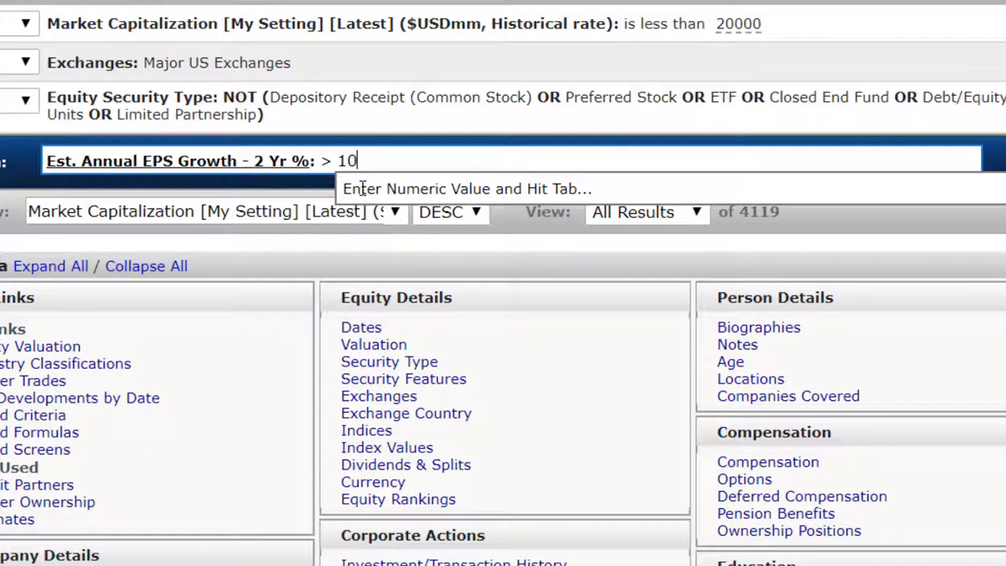
{"action": "type", "text": "10"}
{"action": "key", "text": "Tab"}
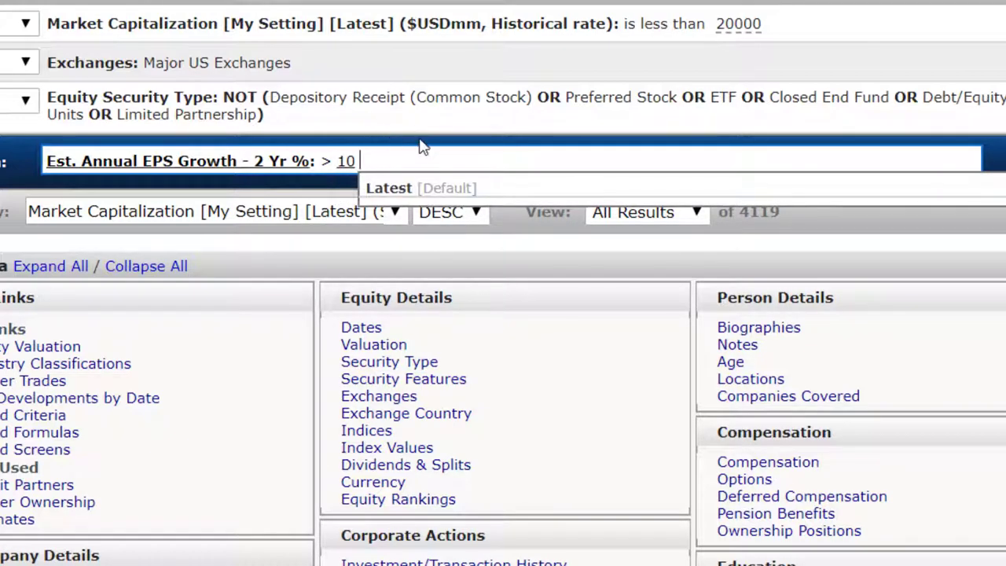
{"action": "left_click", "coordinate": [405, 193]}
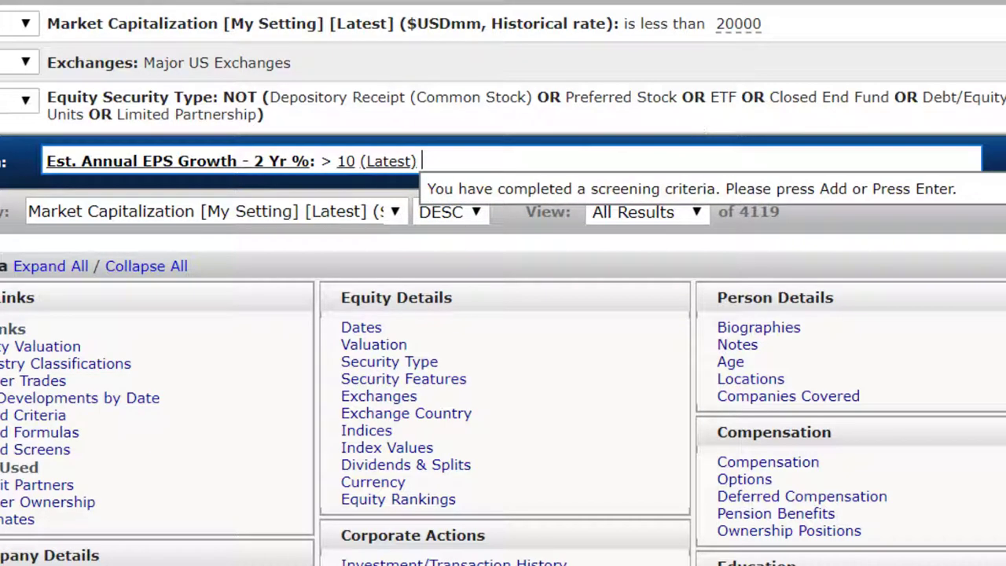
{"action": "key", "text": "Return"}
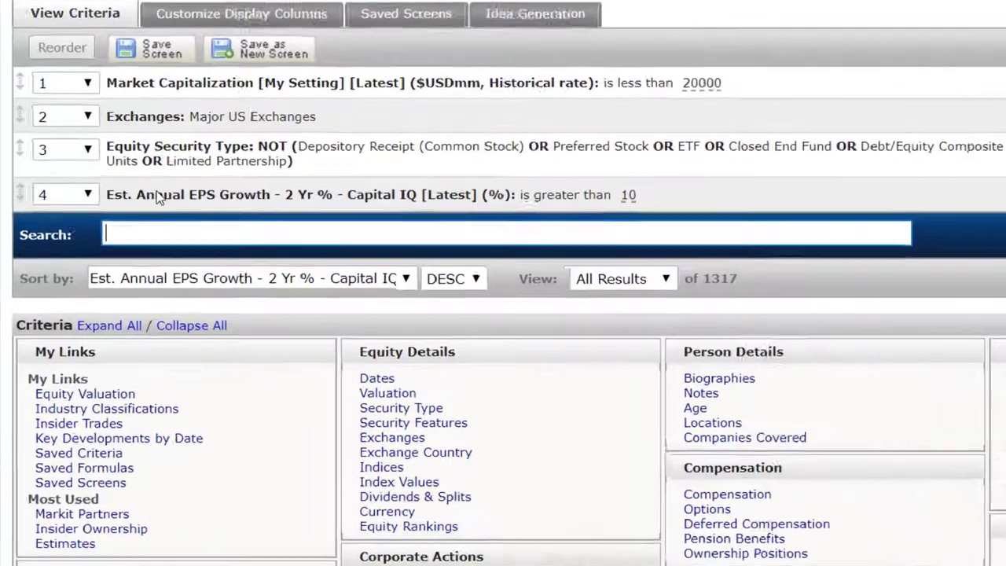
Add LT EPS Growth Rate greater than 5 for the latest period, leaving 932 equities
{"action": "type", "text": "gro"}
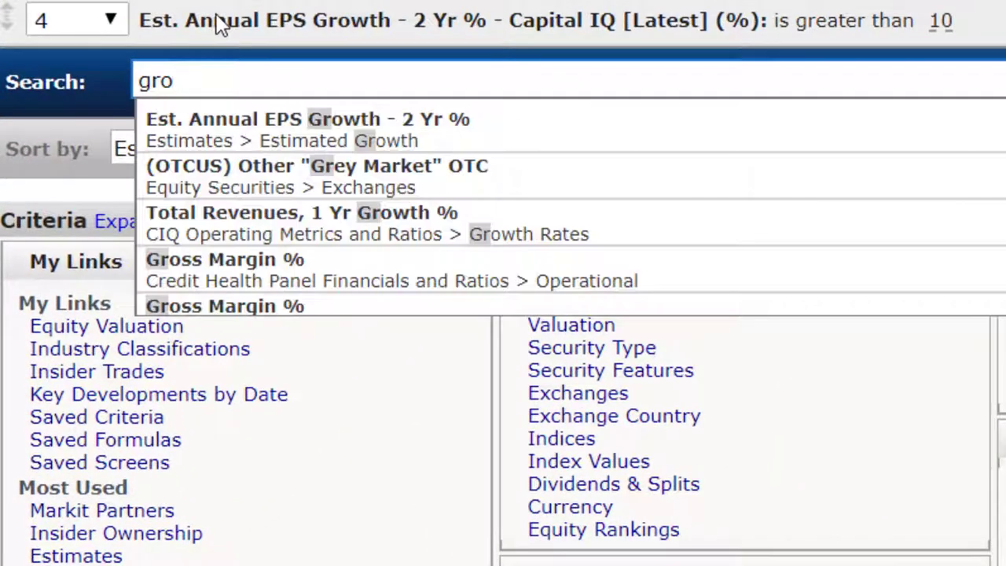
{"action": "type", "text": "wth"}
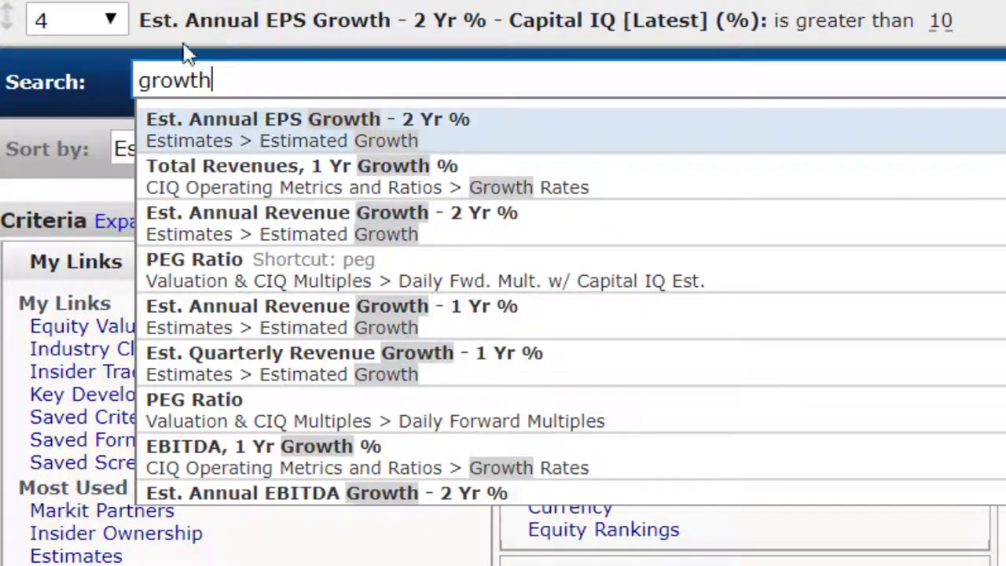
{"action": "scroll", "coordinate": [639, 118], "scroll_direction": "down", "scroll_amount": 3}
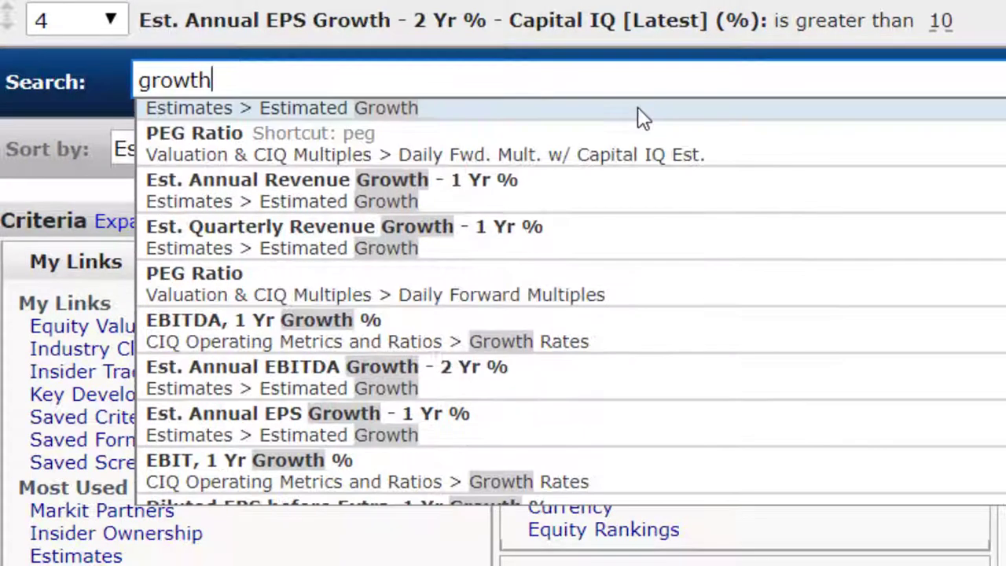
{"action": "scroll", "coordinate": [626, 279], "scroll_direction": "down", "scroll_amount": 3}
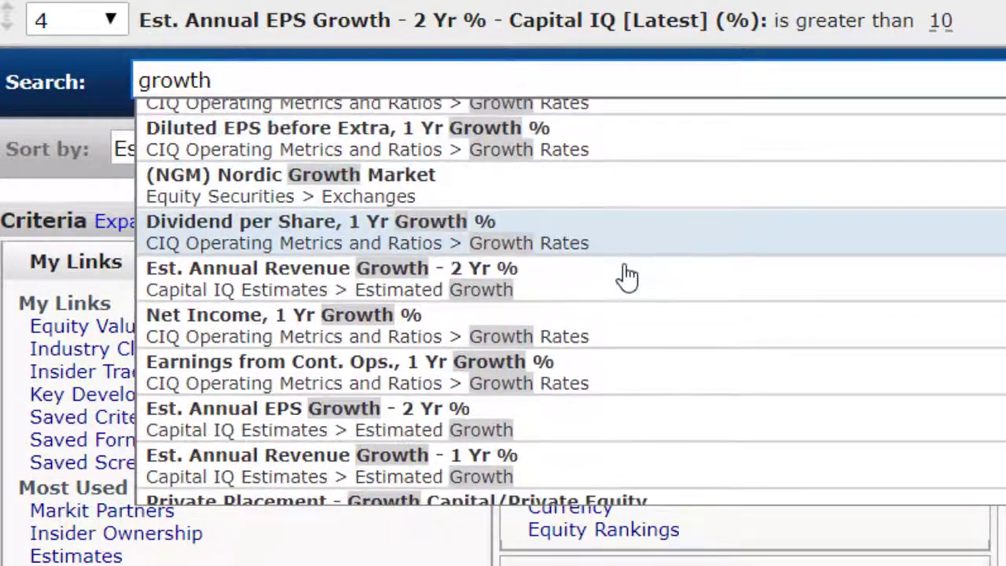
{"action": "scroll", "coordinate": [626, 277], "scroll_direction": "down", "scroll_amount": 2}
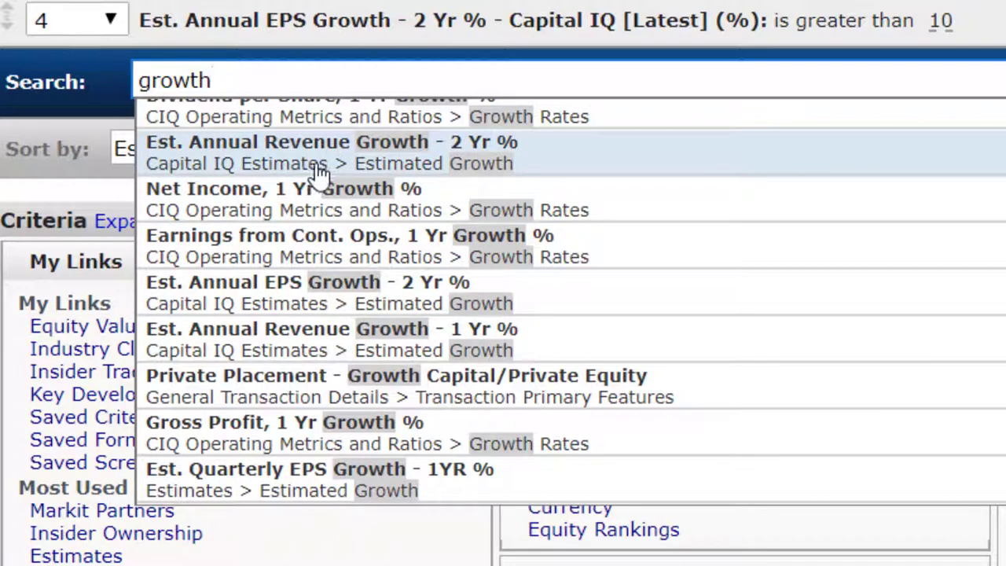
{"action": "scroll", "coordinate": [314, 173], "scroll_direction": "down", "scroll_amount": 4}
{"action": "scroll", "coordinate": [318, 173], "scroll_direction": "down", "scroll_amount": 2}
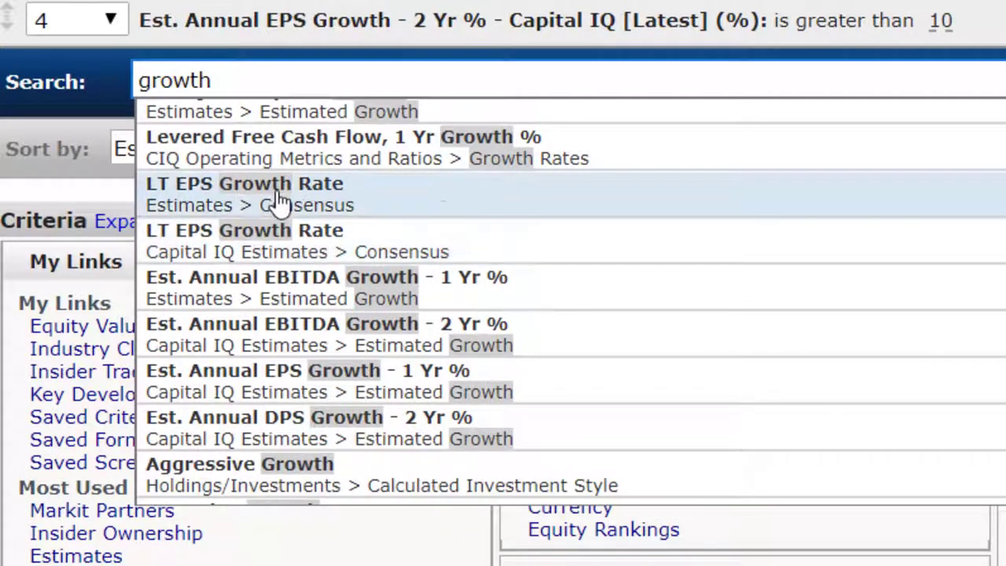
{"action": "left_click", "coordinate": [289, 203]}
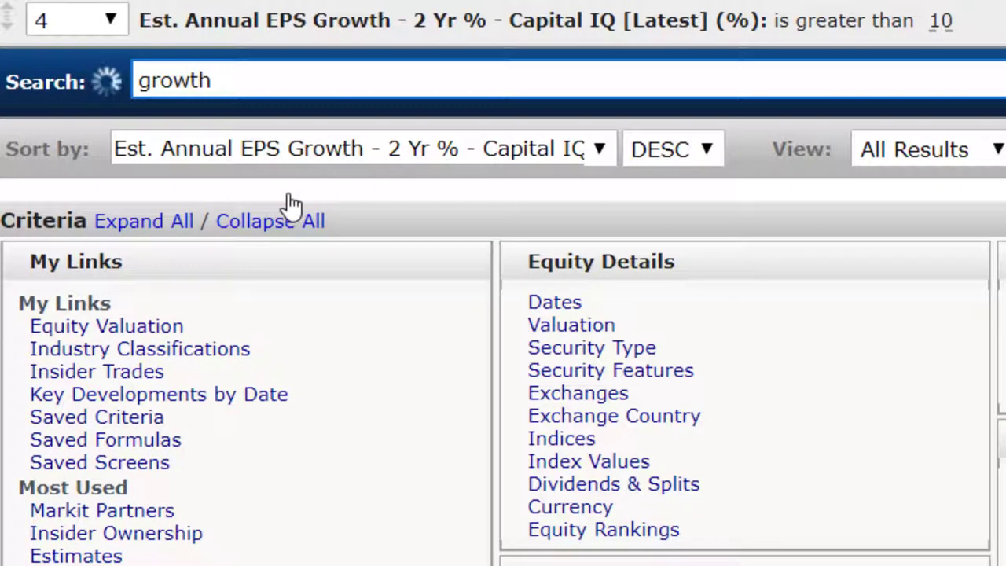
{"action": "left_click", "coordinate": [407, 120]}
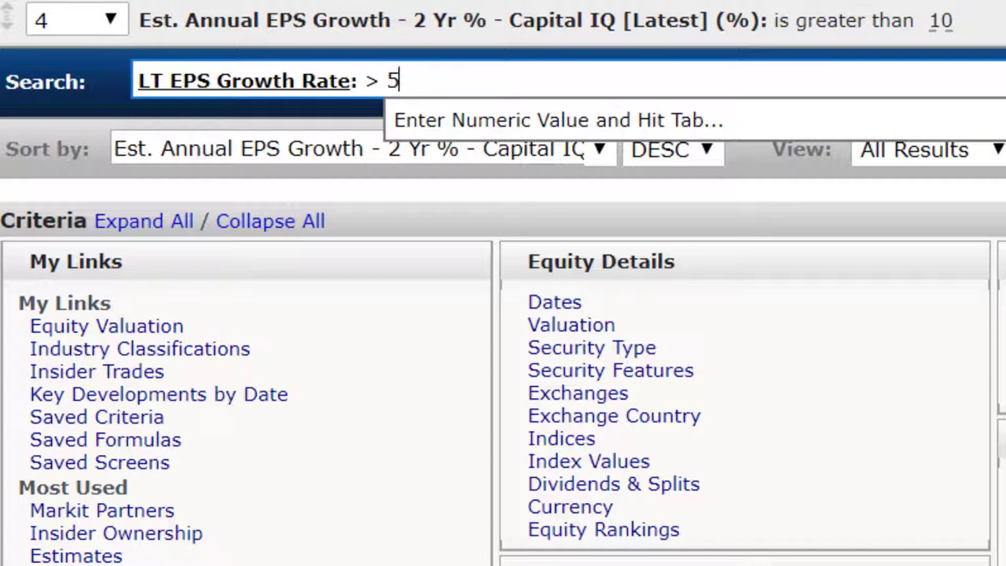
{"action": "key", "text": "Tab"}
{"action": "left_click", "coordinate": [621, 85]}
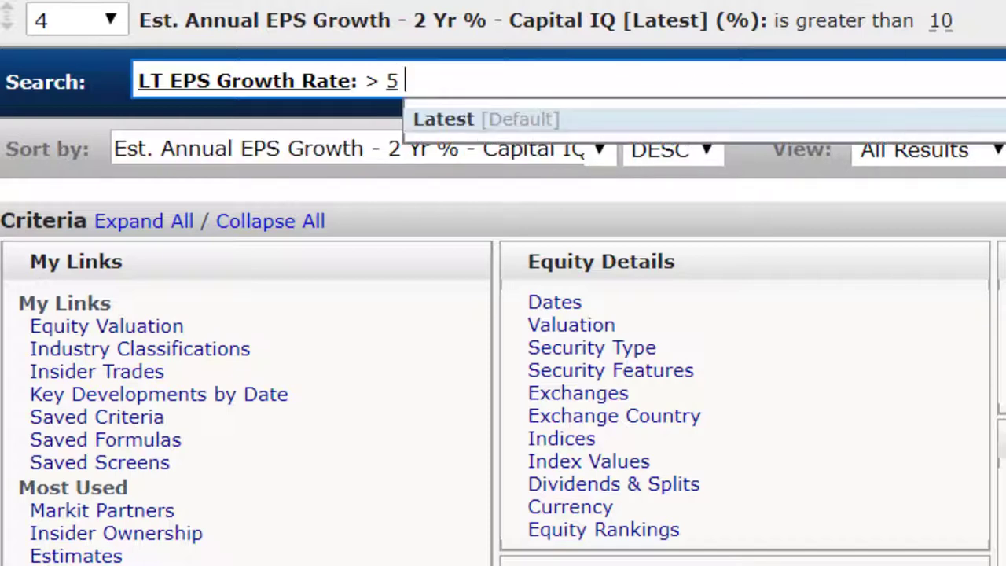
{"action": "key", "text": "Return"}
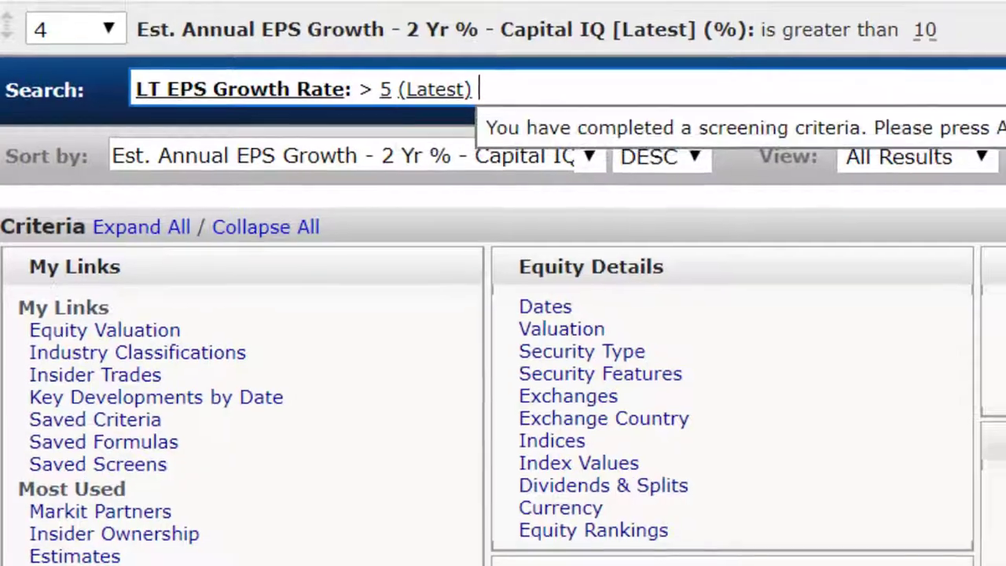
{"action": "key", "text": "Return"}
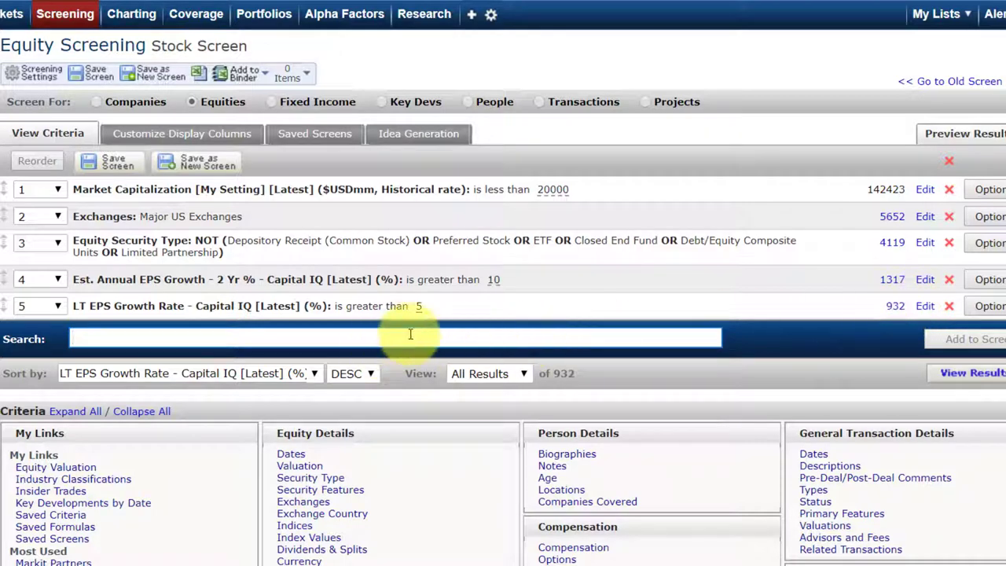
Raise the LT EPS Growth Rate threshold from 5 to 10, then to 20, leaving 183 equities
{"action": "left_click", "coordinate": [419, 306]}
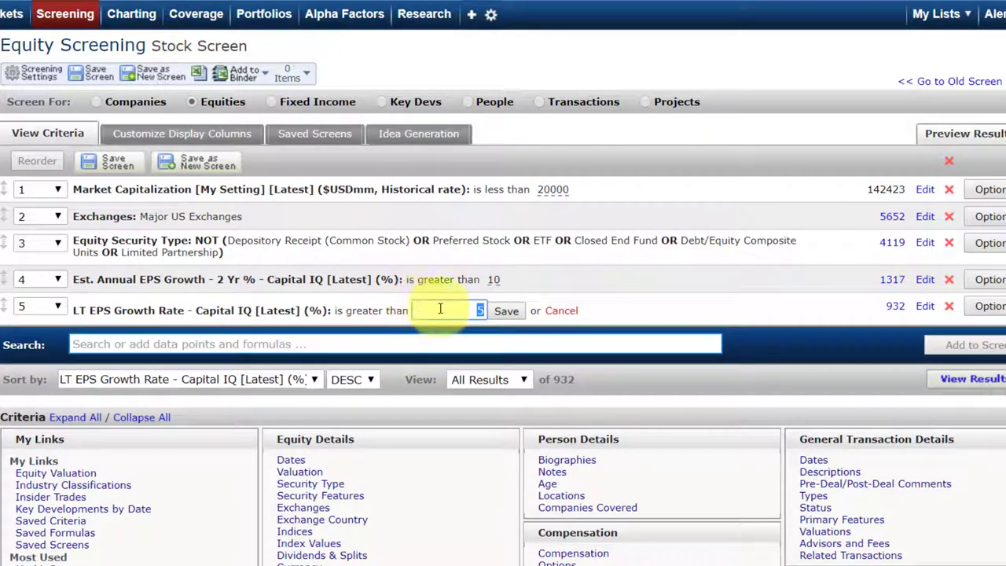
{"action": "type", "text": "10"}
{"action": "left_click", "coordinate": [506, 310]}
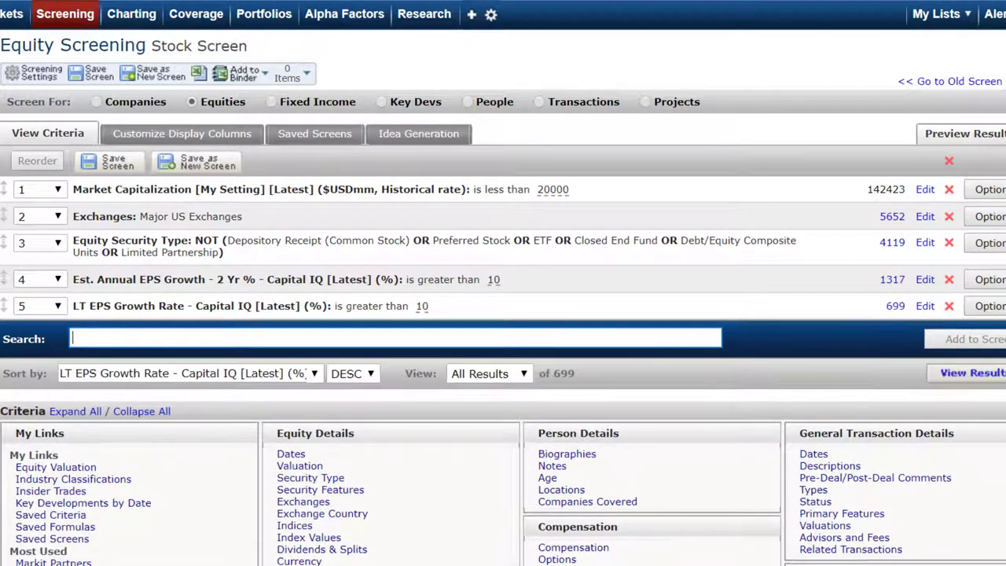
{"action": "left_click", "coordinate": [423, 306]}
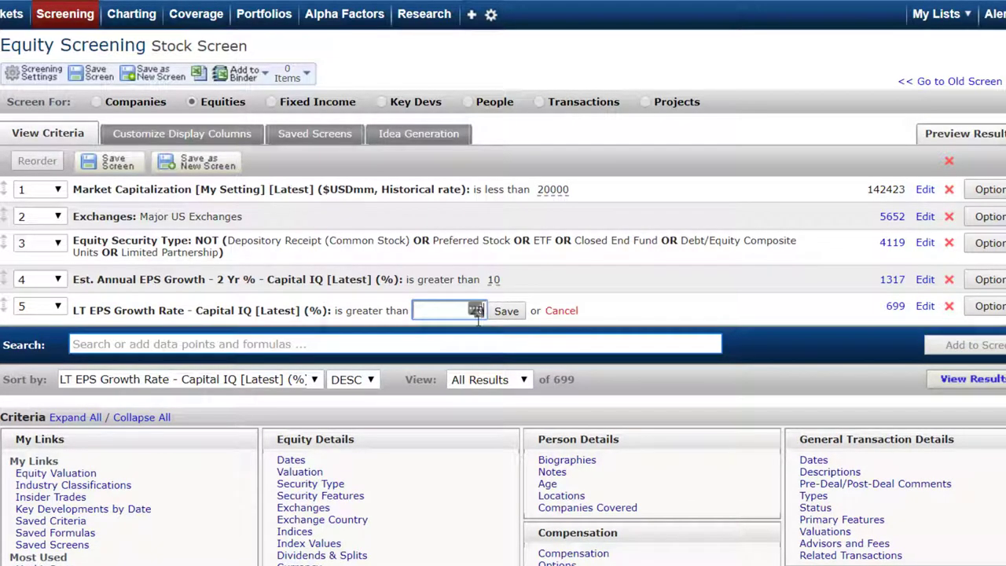
{"action": "type", "text": "20"}
{"action": "left_click", "coordinate": [506, 310]}
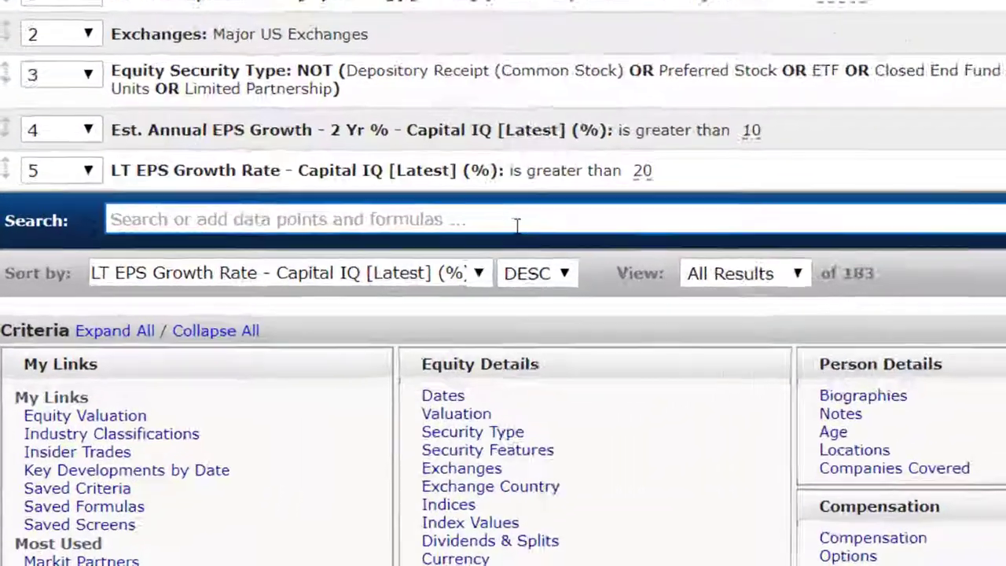
Add PEG Ratio (NTM) less than 2, narrowing the screen to 157 equities
{"action": "left_click", "coordinate": [339, 342]}
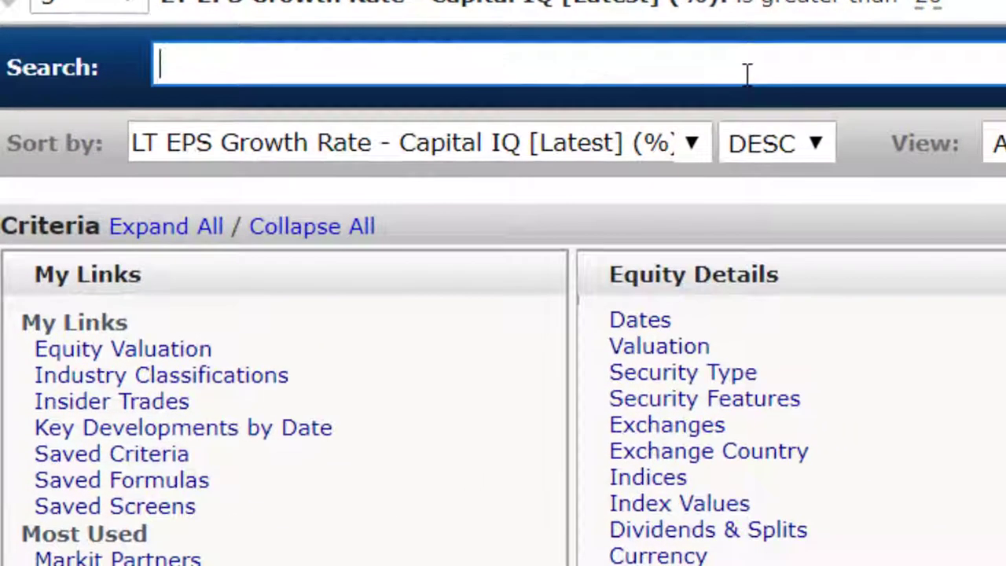
{"action": "type", "text": "peg"}
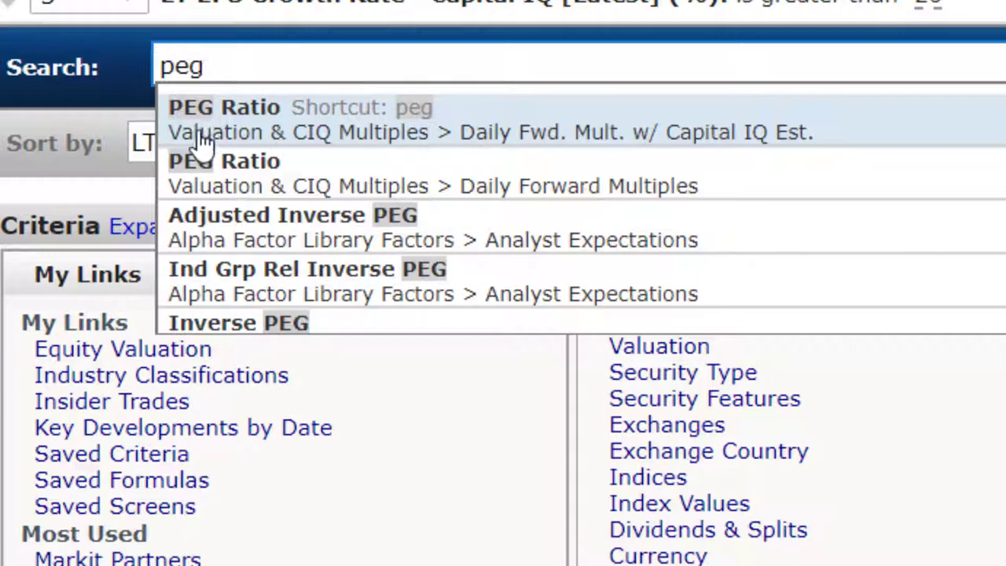
{"action": "left_click", "coordinate": [423, 148]}
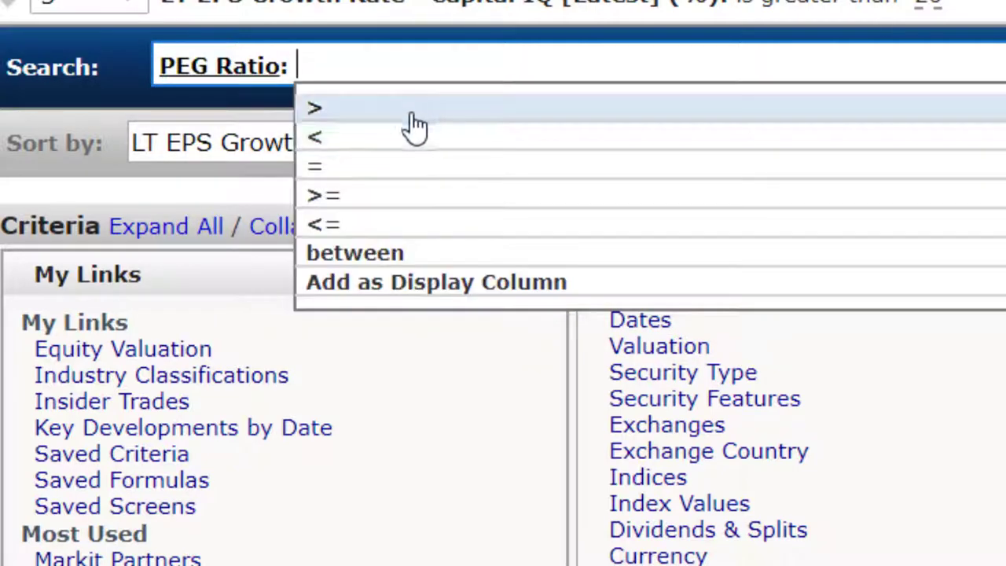
{"action": "left_click", "coordinate": [376, 140]}
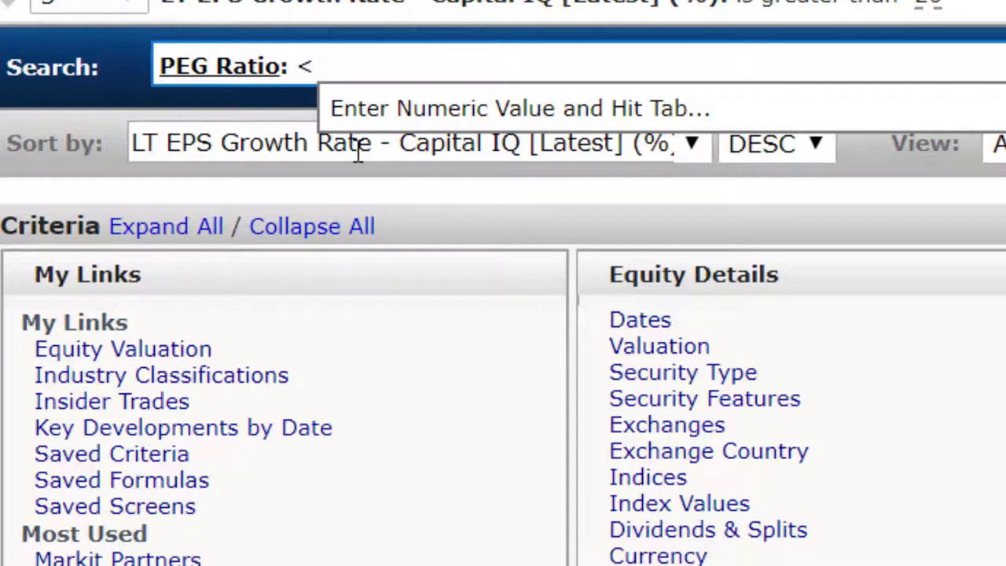
{"action": "type", "text": "2"}
{"action": "key", "text": "Tab"}
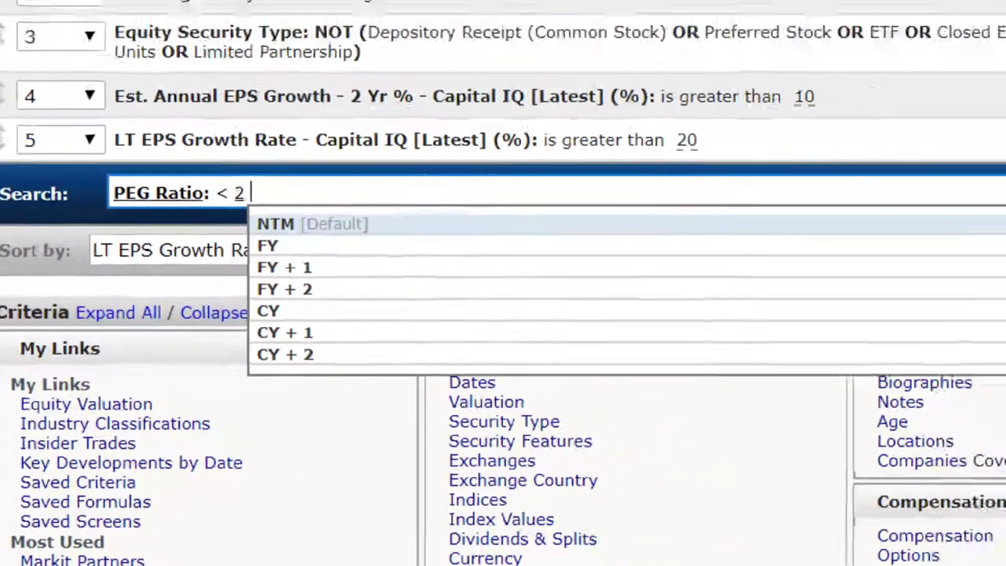
{"action": "key", "text": "Escape"}
{"action": "key", "text": "Return"}
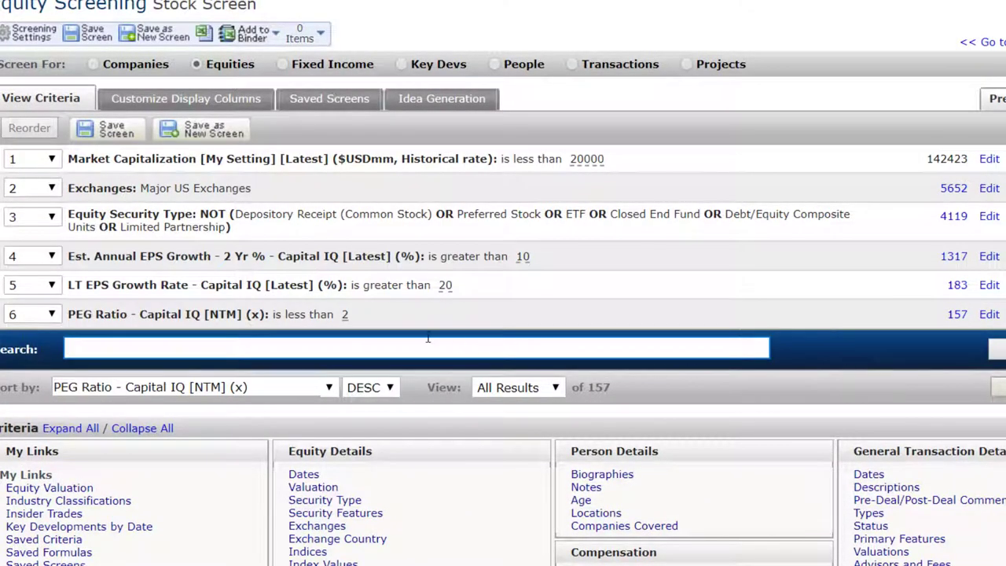
Change the PEG Ratio (NTM) threshold from 2 to 1.5, leaving 136 equities
{"action": "left_click", "coordinate": [345, 314]}
{"action": "left_click_drag", "start_coordinate": [382, 319], "coordinate": [408, 336]}
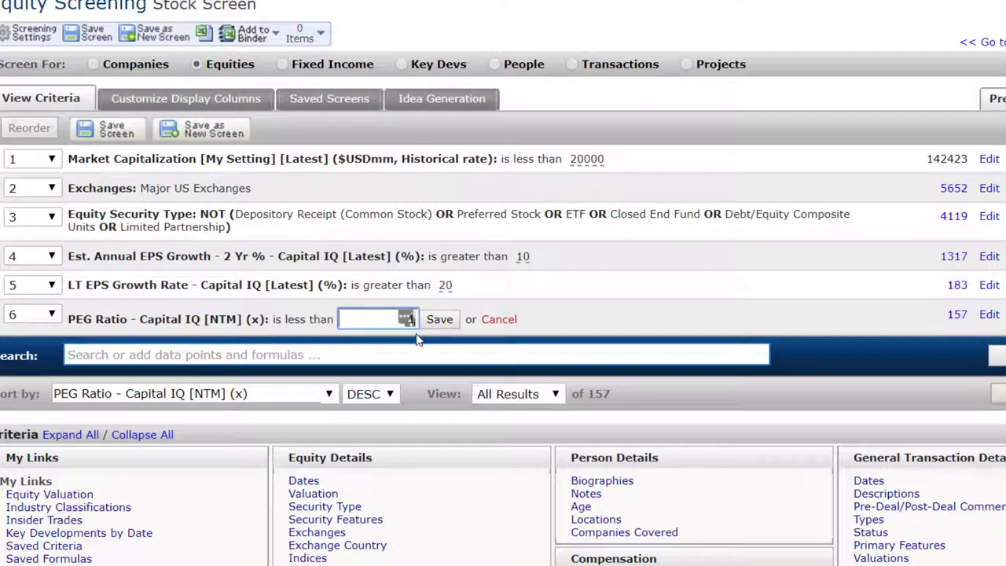
{"action": "type", "text": "1.5"}
{"action": "left_click", "coordinate": [438, 322]}
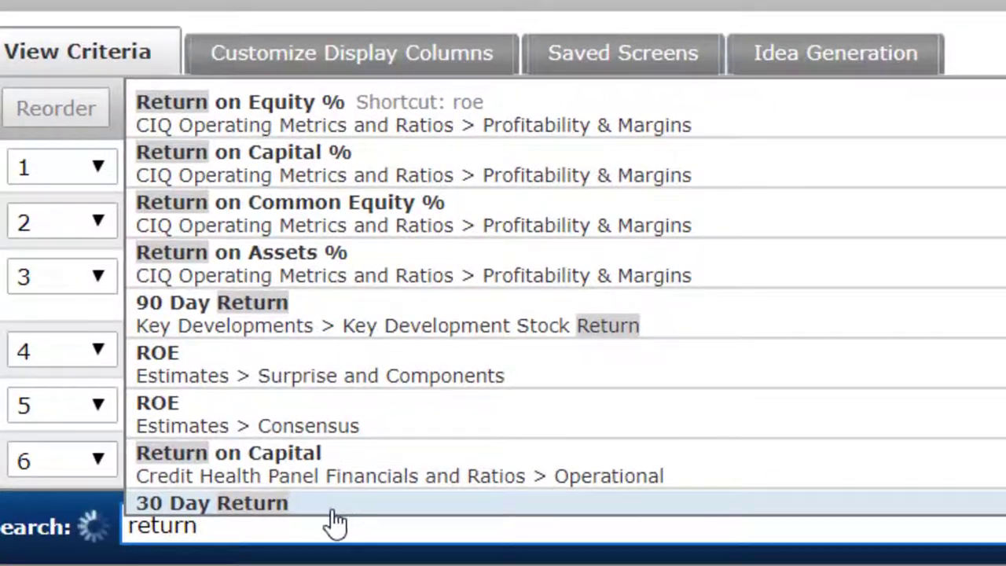
Add 30 Day Return (%) greater than 5; the screen still returns 136 equities
{"action": "left_click", "coordinate": [336, 512]}
{"action": "type", "text": "> "}
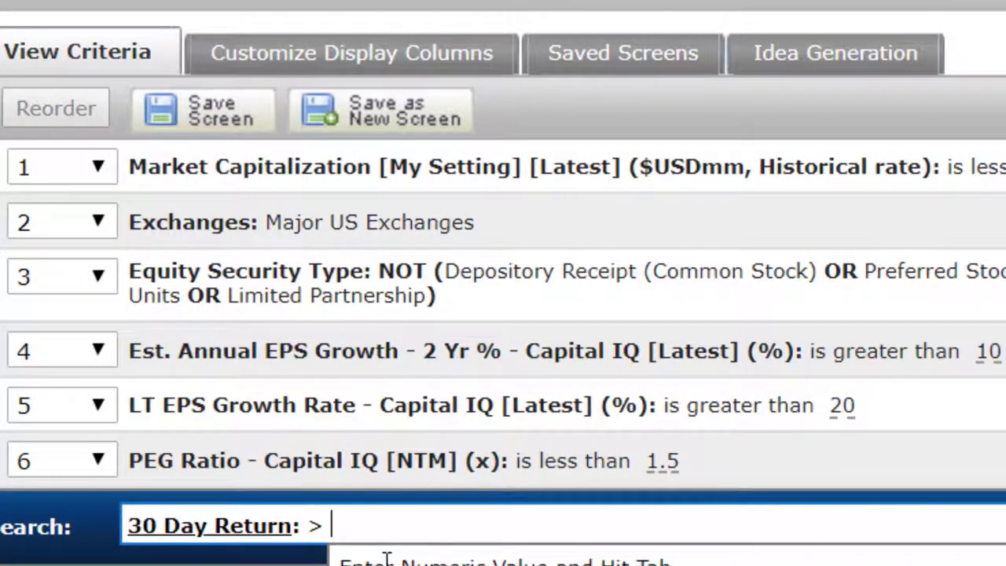
{"action": "type", "text": "5"}
{"action": "key", "text": "Tab"}
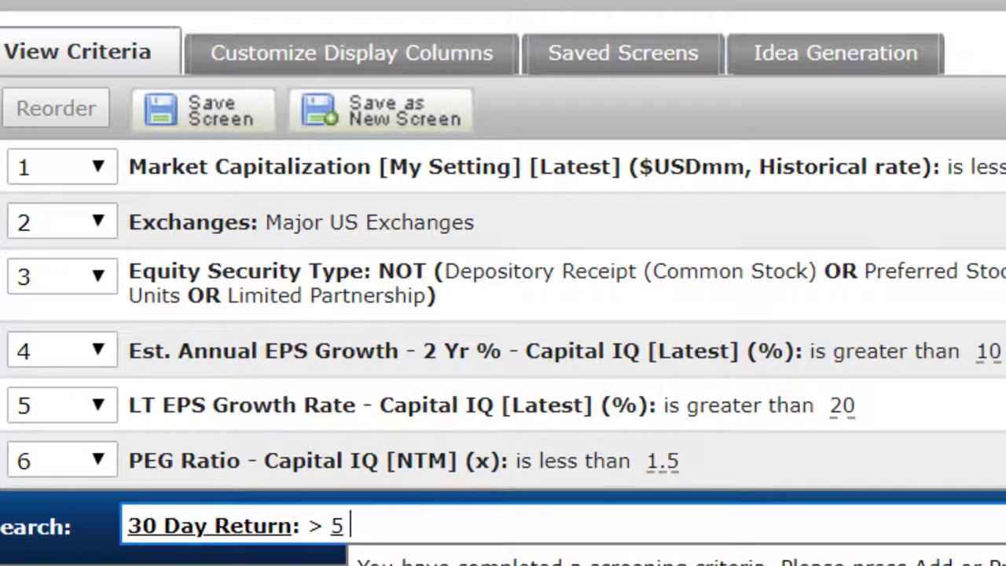
{"action": "key", "text": "Return"}
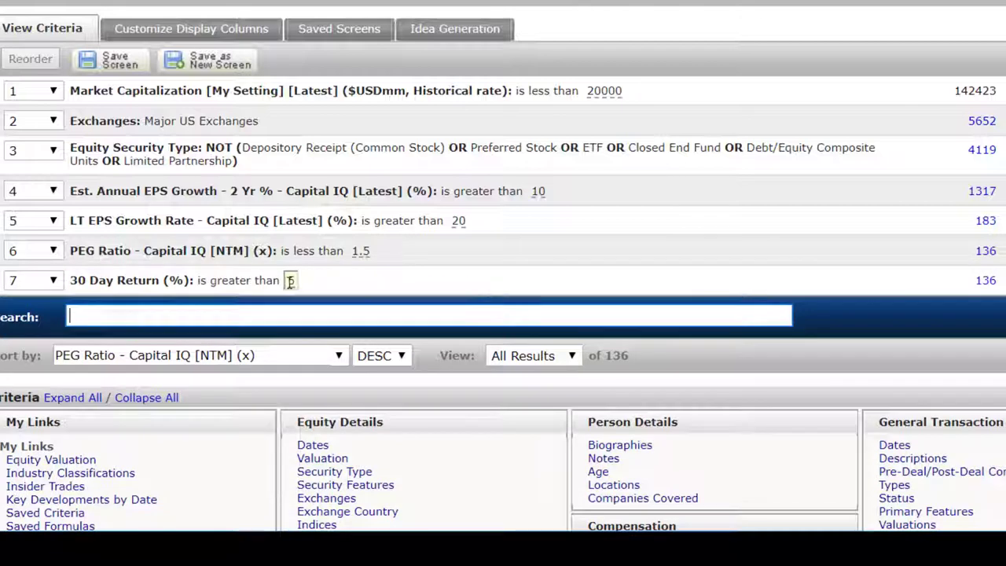
Change the 30 Day Return threshold from 5 to 10, leaving 134 equities
{"action": "left_click", "coordinate": [292, 281]}
{"action": "type", "text": "10"}
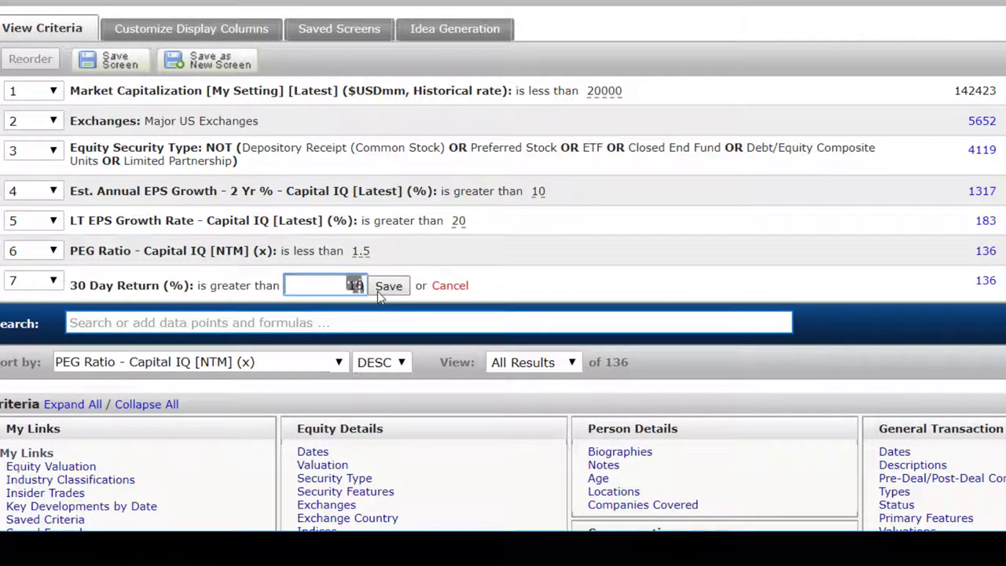
{"action": "left_click", "coordinate": [379, 288]}
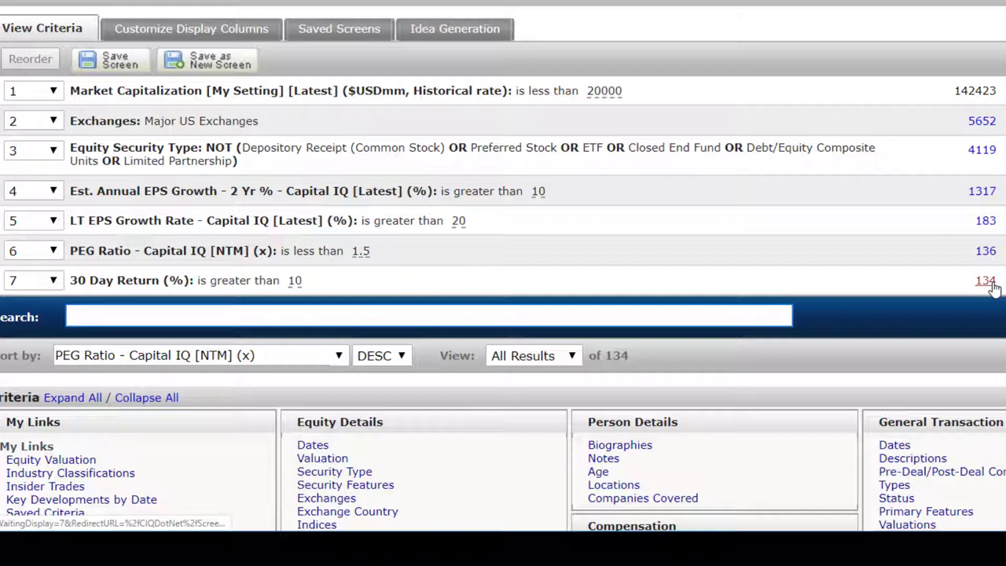
{"action": "left_click", "coordinate": [562, 324]}
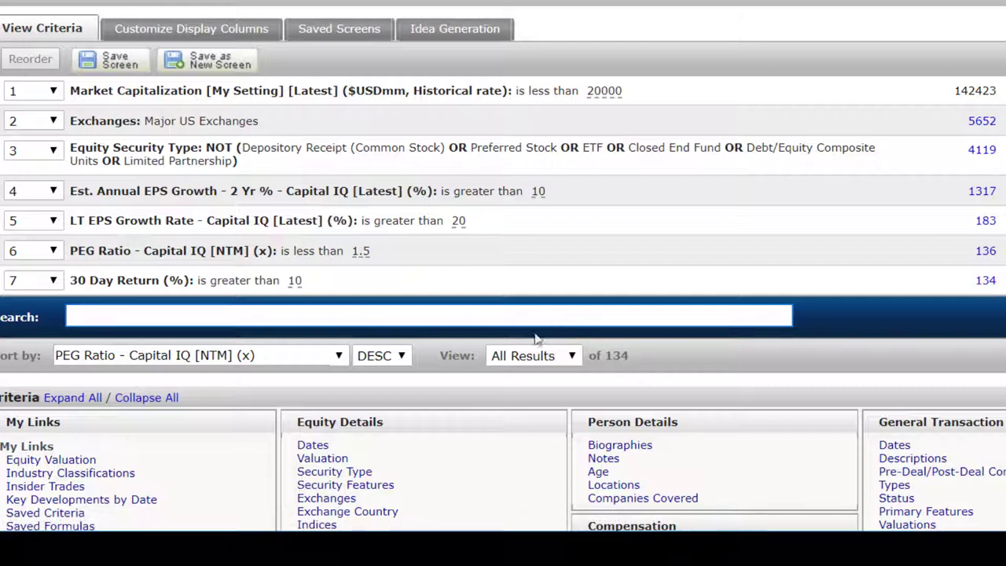
Browse the criteria categories and expand Estimates under Financial Information
{"action": "scroll", "coordinate": [540, 346], "scroll_direction": "down", "scroll_amount": 2}
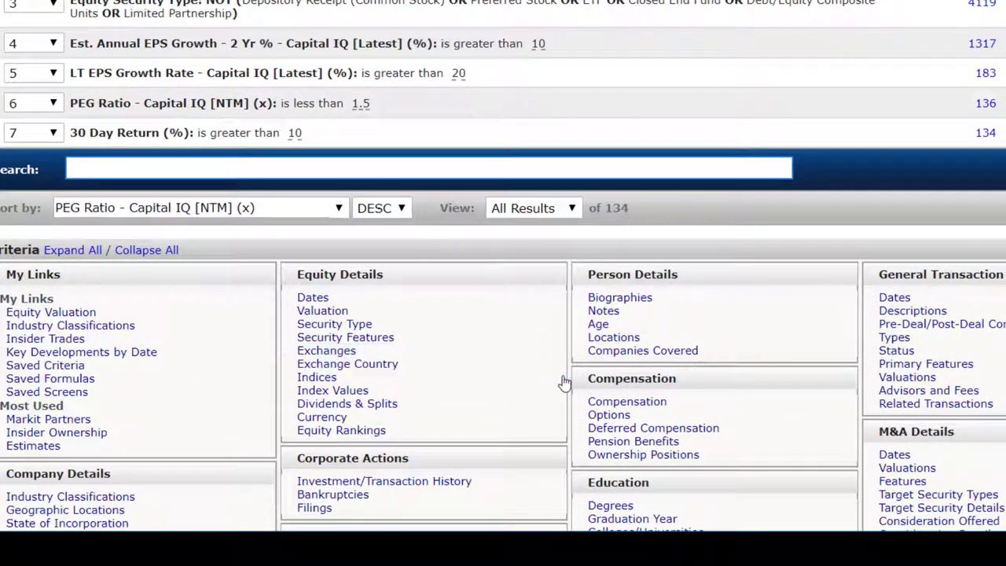
{"action": "scroll", "coordinate": [563, 385], "scroll_direction": "down", "scroll_amount": 8}
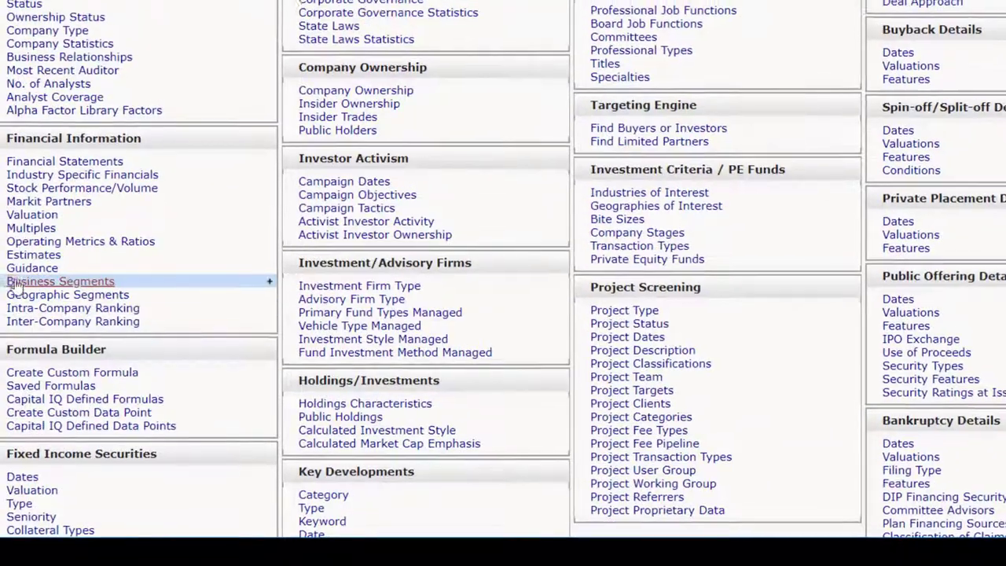
{"action": "scroll", "coordinate": [67, 280], "scroll_direction": "up", "scroll_amount": 6}
{"action": "left_click", "coordinate": [26, 484]}
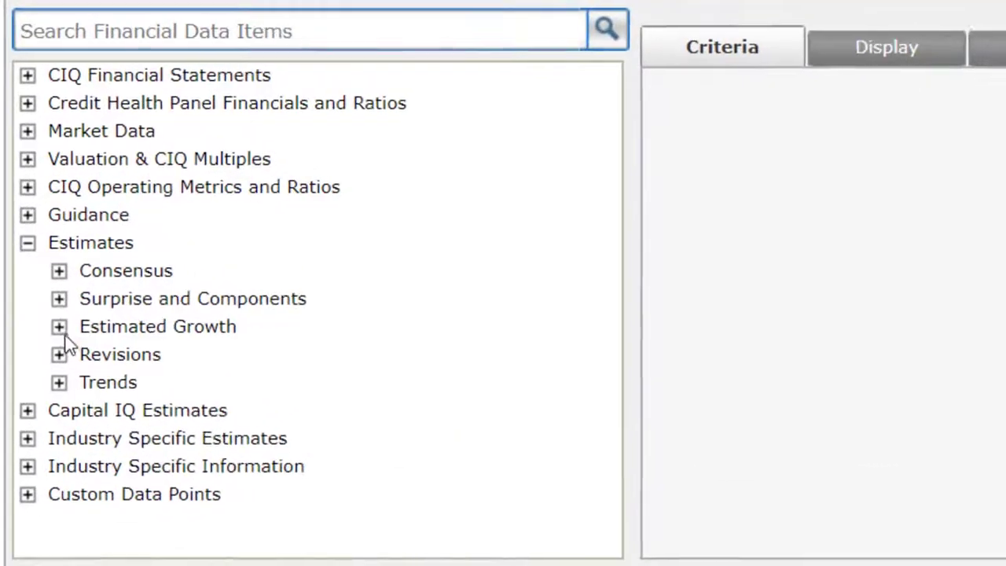
Expand Estimated Growth in the data item tree and browse its estimated growth items
{"action": "left_click", "coordinate": [44, 288]}
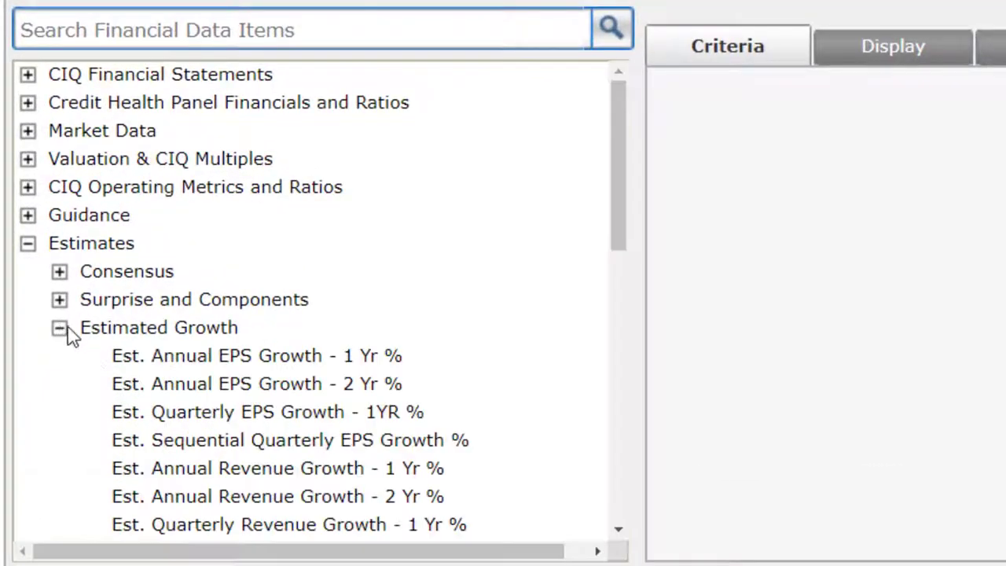
{"action": "scroll", "coordinate": [354, 488], "scroll_direction": "down", "scroll_amount": 3}
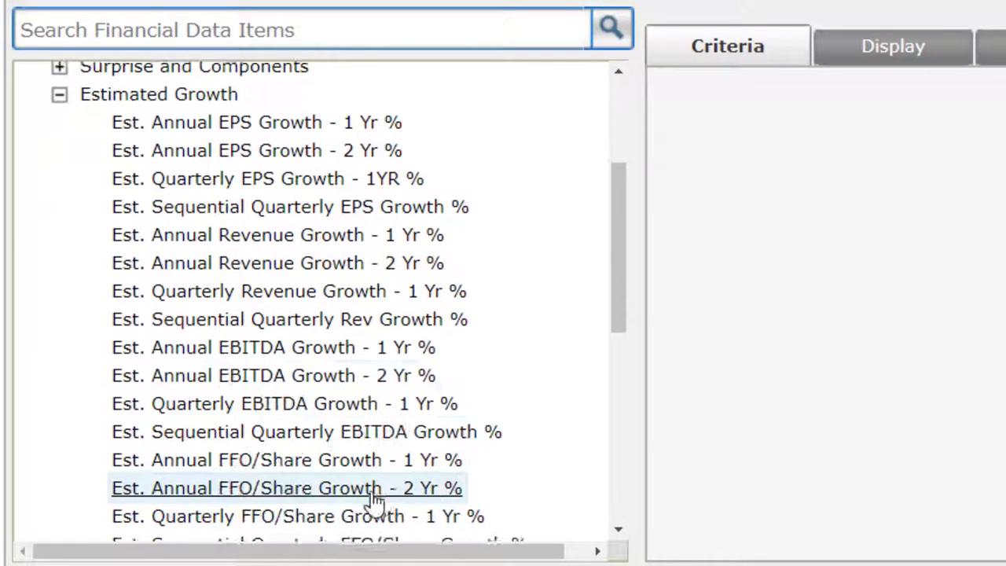
{"action": "scroll", "coordinate": [377, 493], "scroll_direction": "down", "scroll_amount": 3}
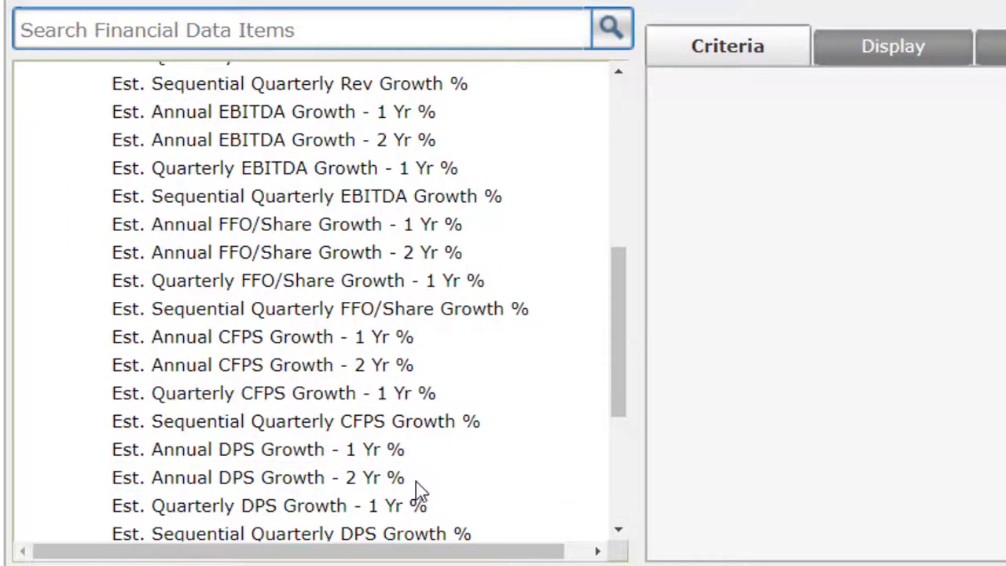
{"action": "scroll", "coordinate": [420, 489], "scroll_direction": "down", "scroll_amount": 1}
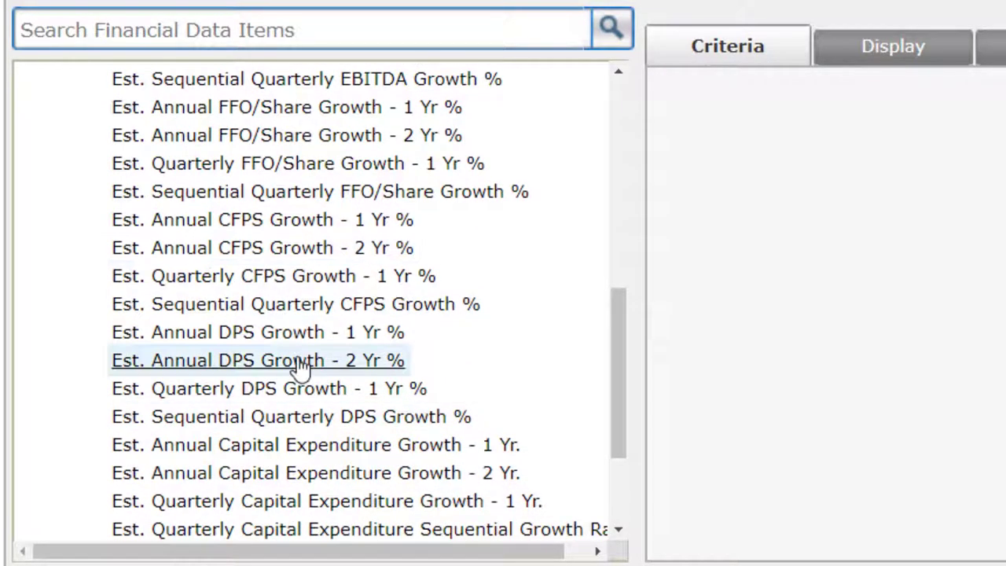
{"action": "scroll", "coordinate": [393, 385], "scroll_direction": "down", "scroll_amount": 1}
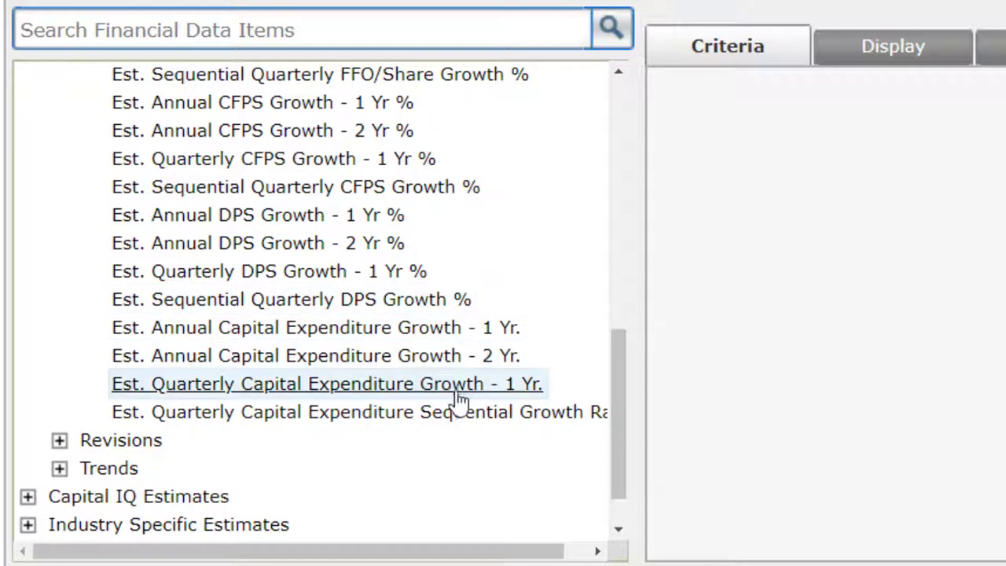
{"action": "scroll", "coordinate": [460, 388], "scroll_direction": "up", "scroll_amount": 3}
{"action": "scroll", "coordinate": [467, 384], "scroll_direction": "up", "scroll_amount": 2}
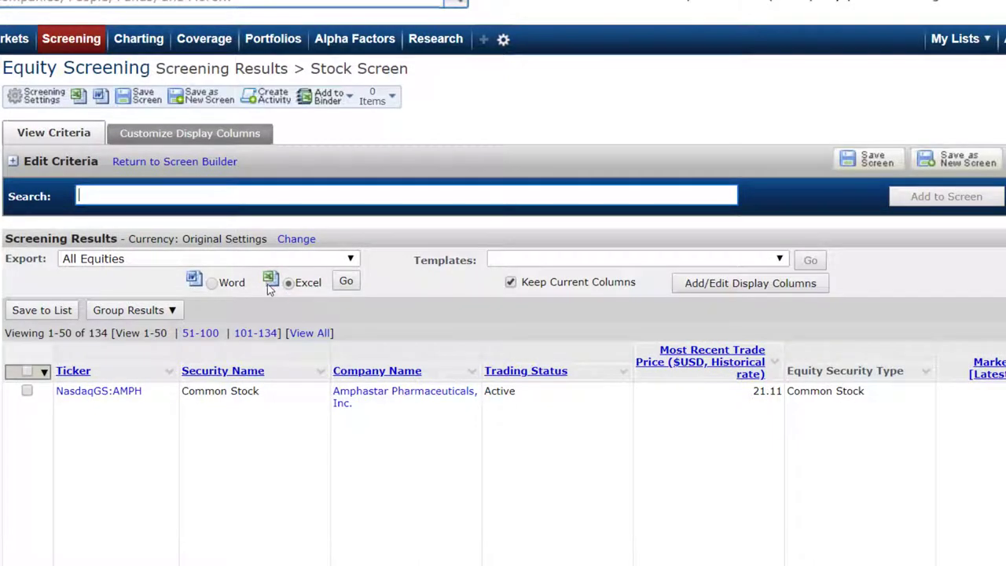
Scroll down the 134-stock Screening Results list past Shutterfly, Inc. at 44.82
{"action": "scroll", "coordinate": [553, 307], "scroll_direction": "down", "scroll_amount": 6}
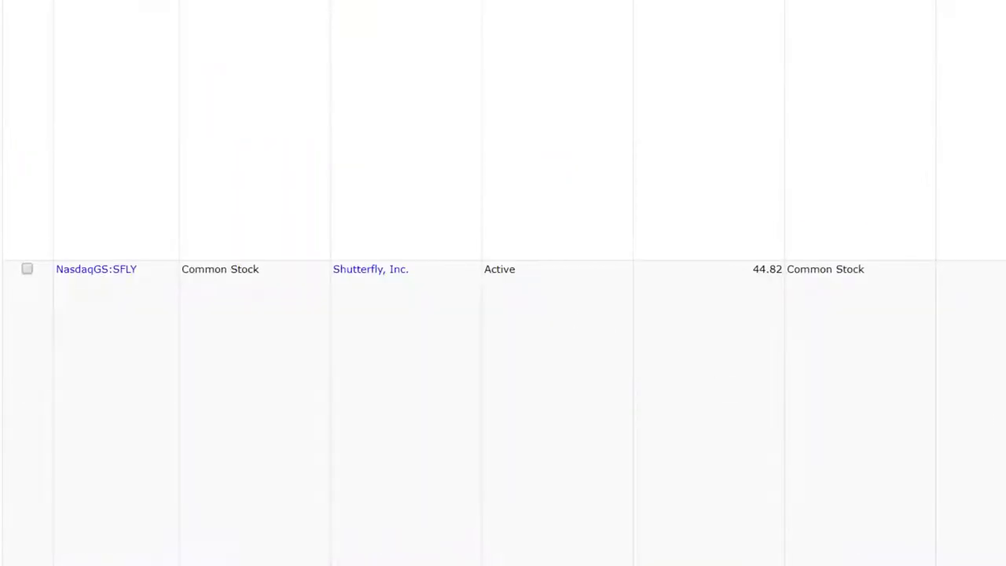